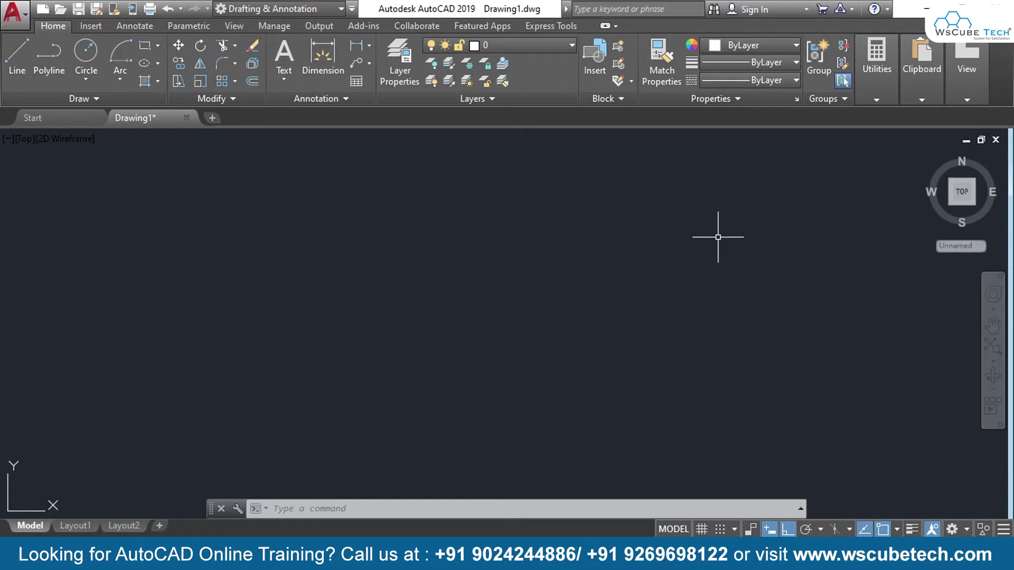
# Step: Open the Dimension Style Manager, enlarge its window and move it higher on the screen
pyautogui.write('d')
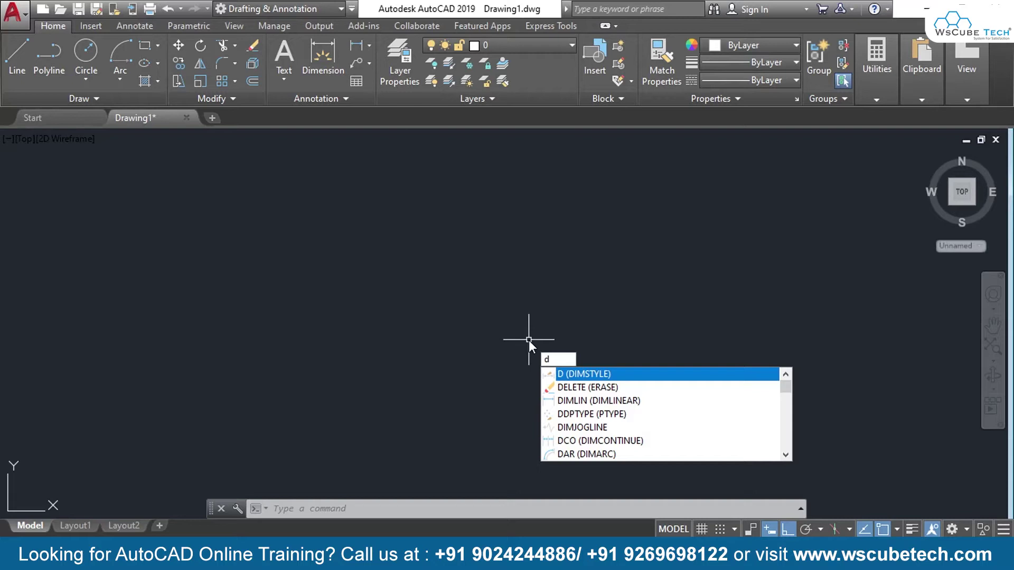
pyautogui.press('Return')
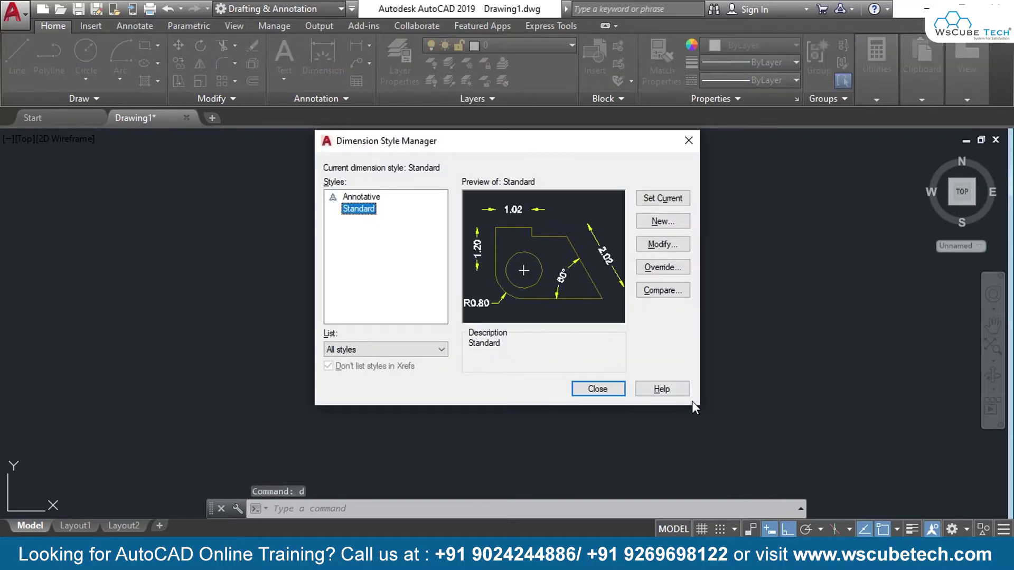
pyautogui.moveTo(695, 407); pyautogui.dragTo(781, 475)
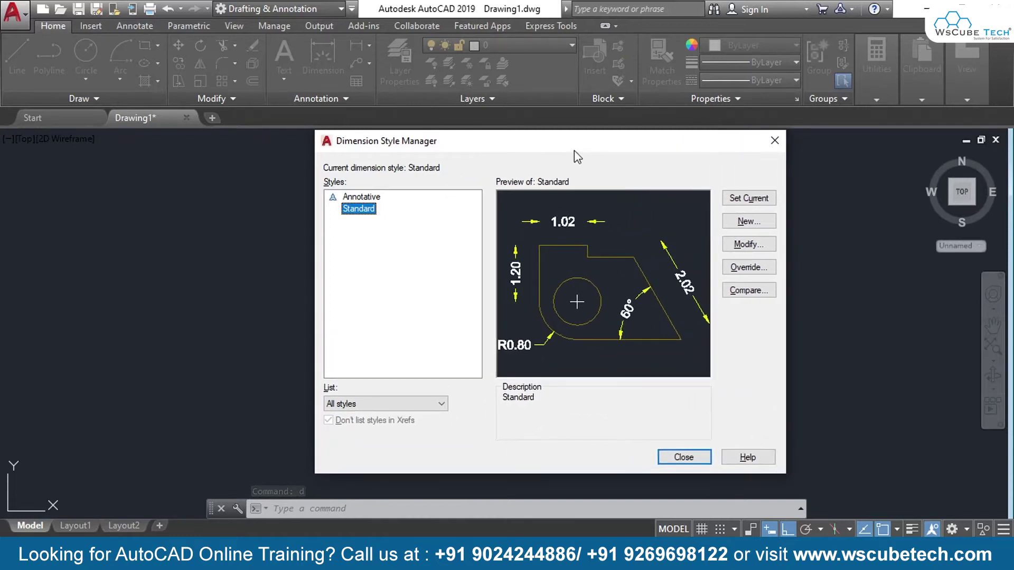
pyautogui.moveTo(574, 150); pyautogui.dragTo(491, 102)
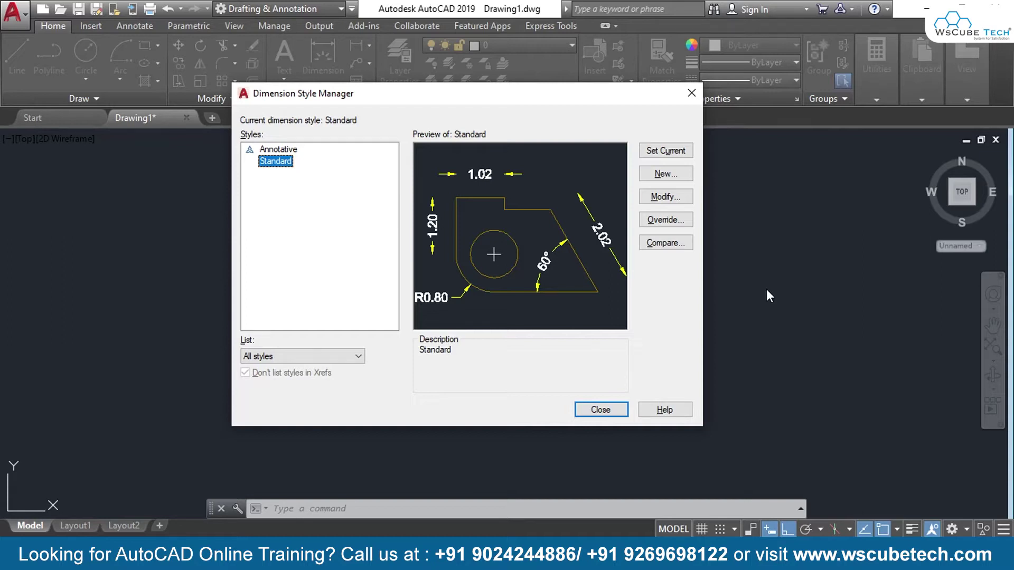
# Step: Start a new dimension style and name it Auto
pyautogui.click(661, 176)
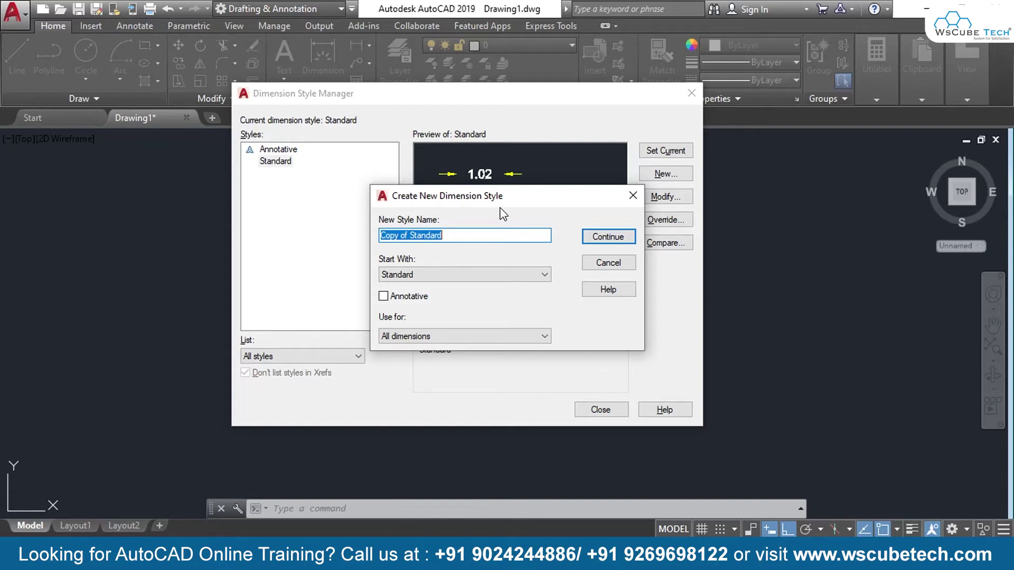
pyautogui.click(498, 233)
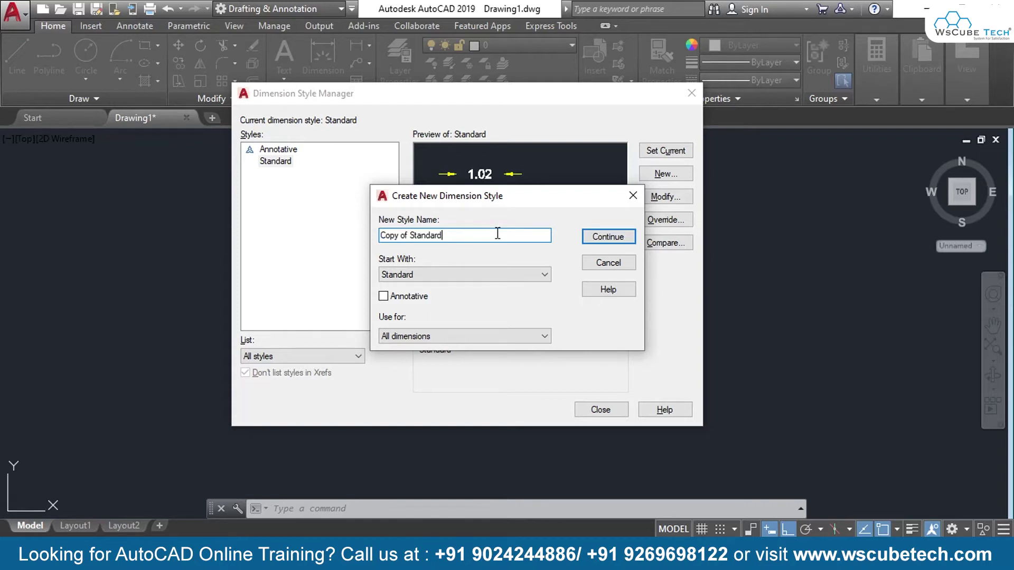
pyautogui.press('BackSpace')
pyautogui.press('BackSpace')
pyautogui.press('BackSpace')
pyautogui.press('BackSpace')
pyautogui.press('BackSpace')
pyautogui.press('BackSpace')
pyautogui.press('BackSpace')
pyautogui.press('BackSpace')
pyautogui.press('BackSpace')
pyautogui.press('BackSpace')
pyautogui.press('BackSpace')
pyautogui.press('BackSpace')
pyautogui.press('BackSpace')
pyautogui.press('BackSpace')
pyautogui.press('BackSpace')
pyautogui.press('BackSpace')
pyautogui.write('Auto')
# Step: Base the new style on Standard, apply it to all dimensions and continue to its settings
pyautogui.click(511, 275)
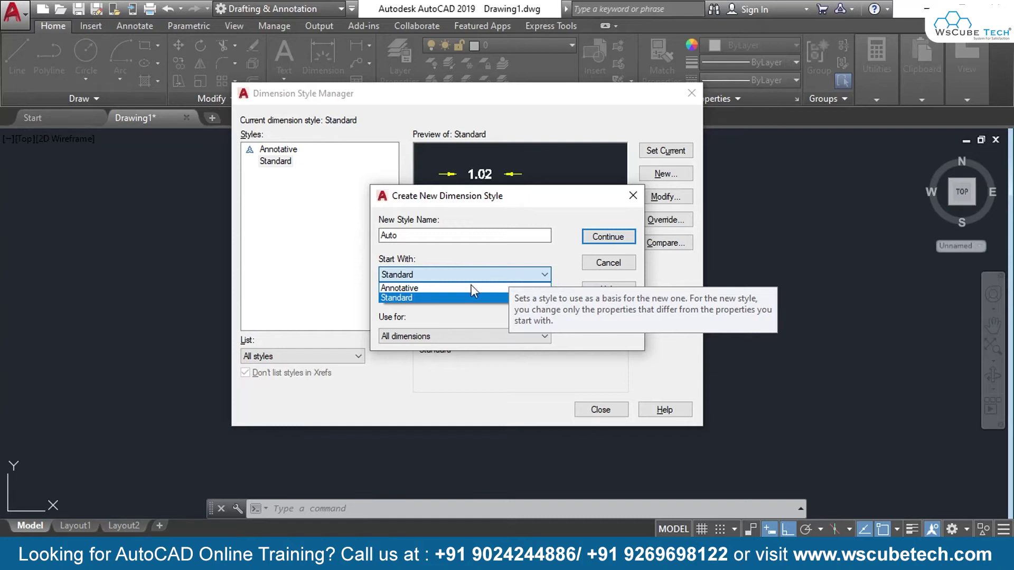
pyautogui.click(443, 297)
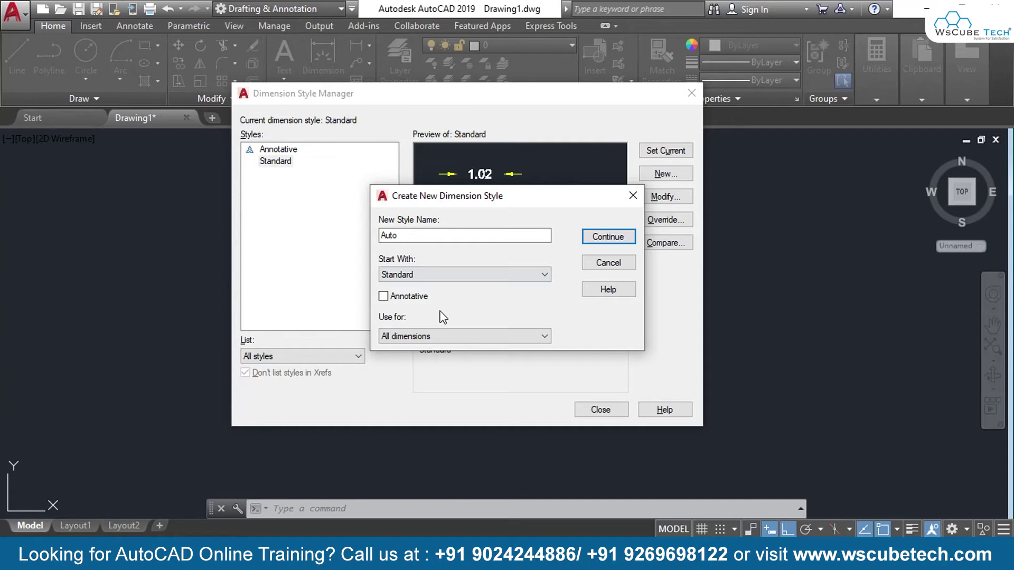
pyautogui.click(490, 336)
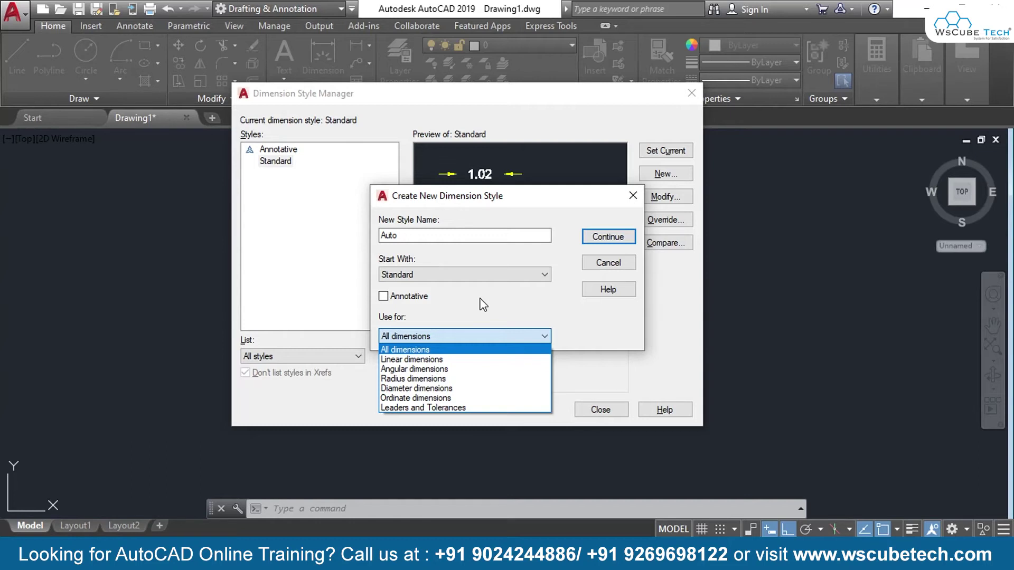
pyautogui.click(492, 349)
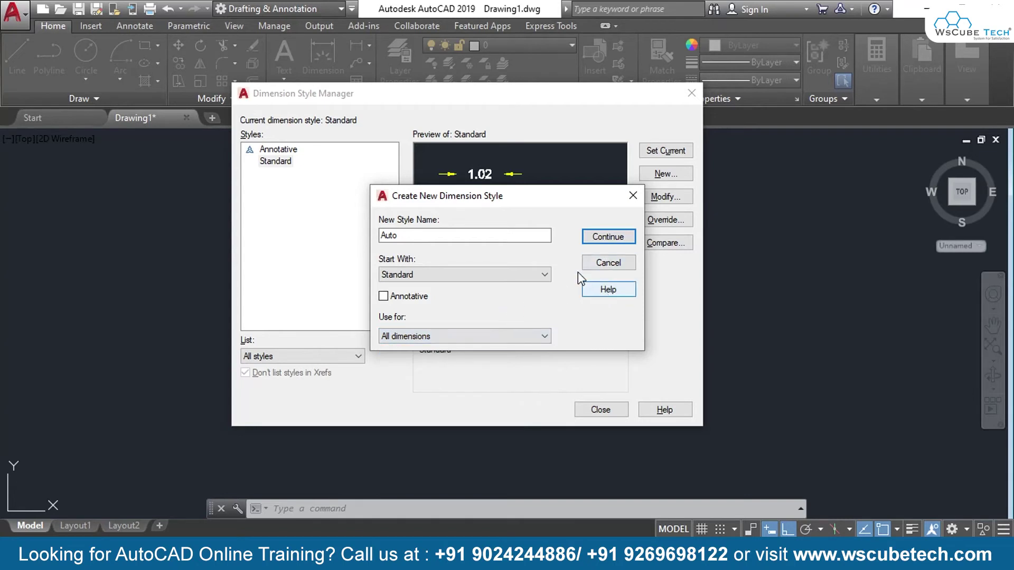
pyautogui.click(602, 238)
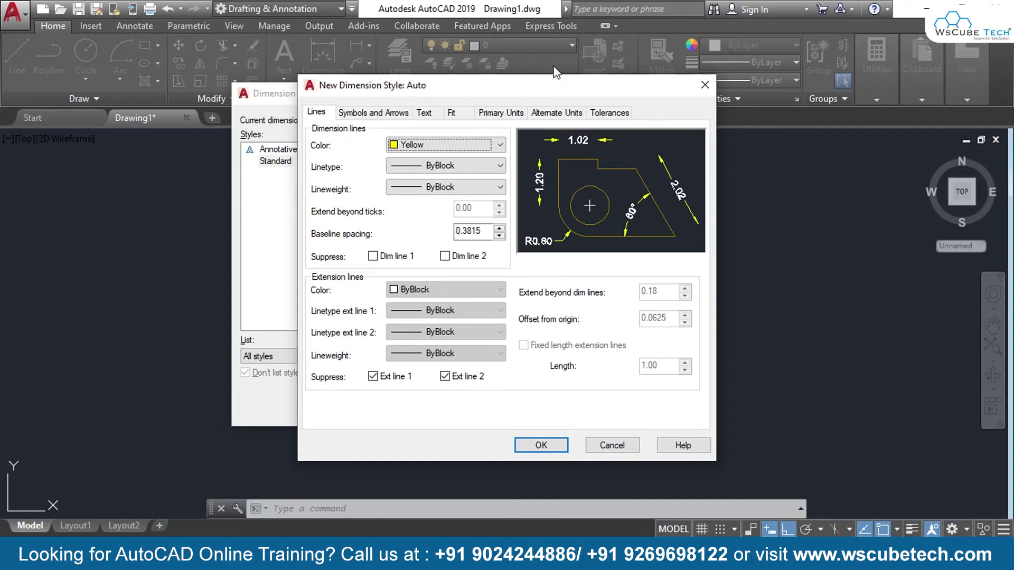
# Step: Move and enlarge the New Dimension Style dialog to give its preview more room
pyautogui.moveTo(505, 90); pyautogui.dragTo(447, 33)
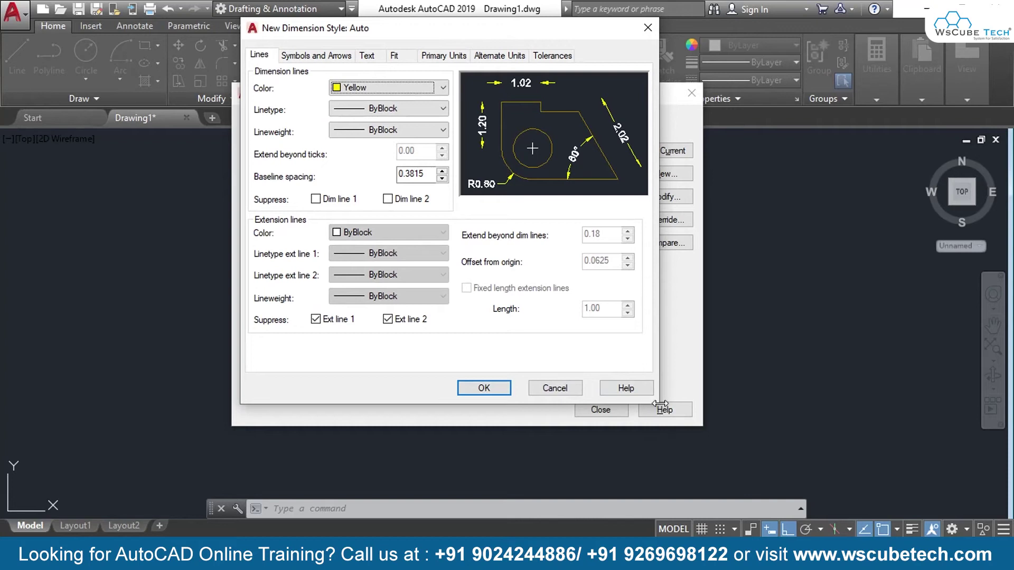
pyautogui.moveTo(659, 274); pyautogui.dragTo(768, 275)
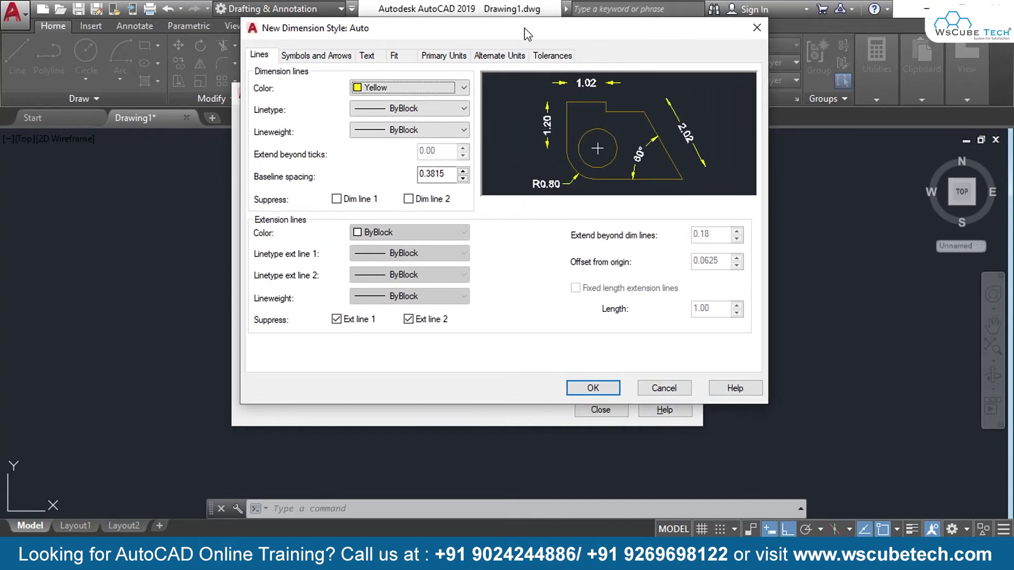
pyautogui.moveTo(486, 405); pyautogui.dragTo(486, 472)
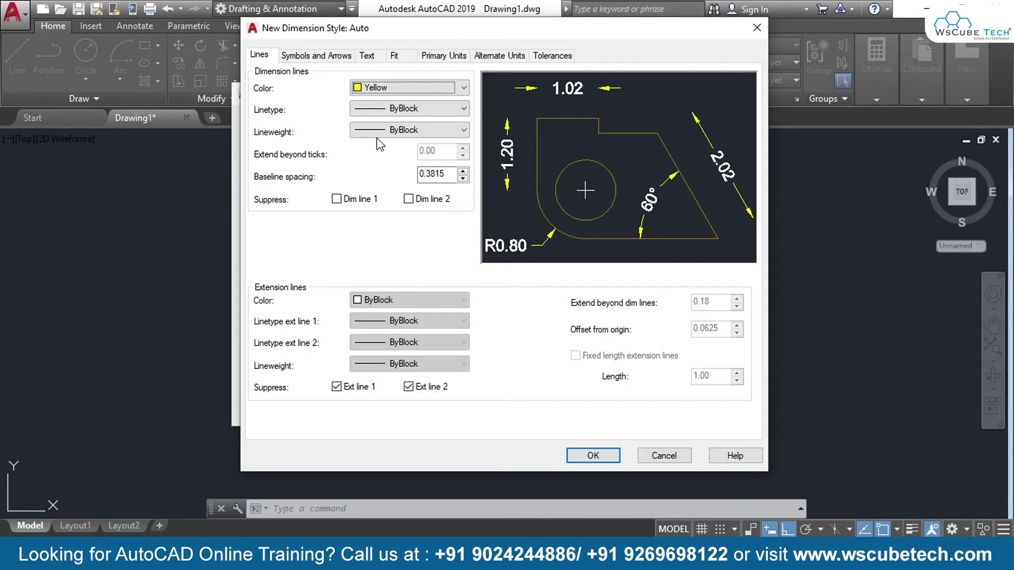
# Step: Look through the style's symbols and arrows, text, fit, primary units, alternate units and tolerance settings
pyautogui.click(333, 56)
pyautogui.click(368, 57)
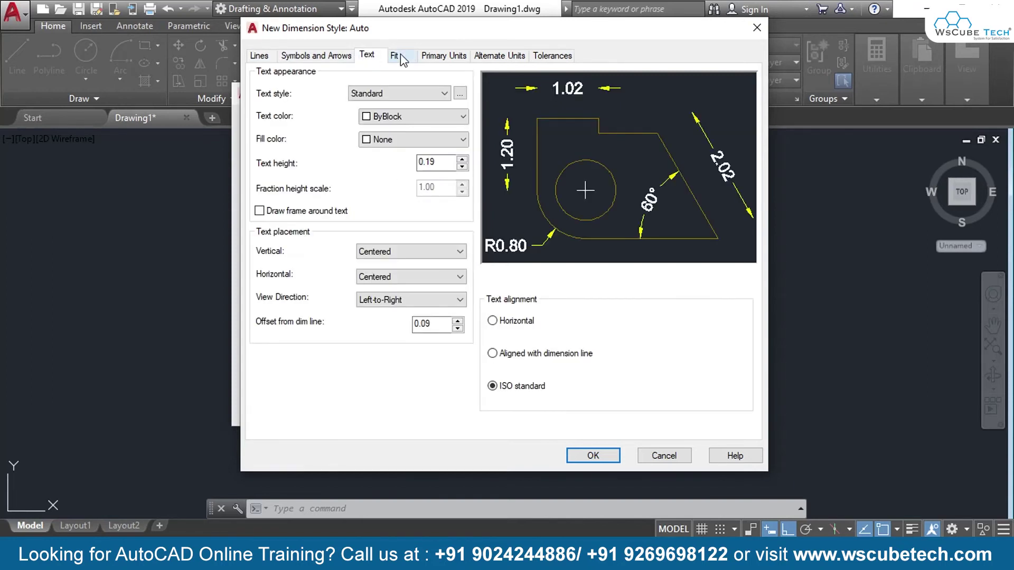
pyautogui.click(396, 56)
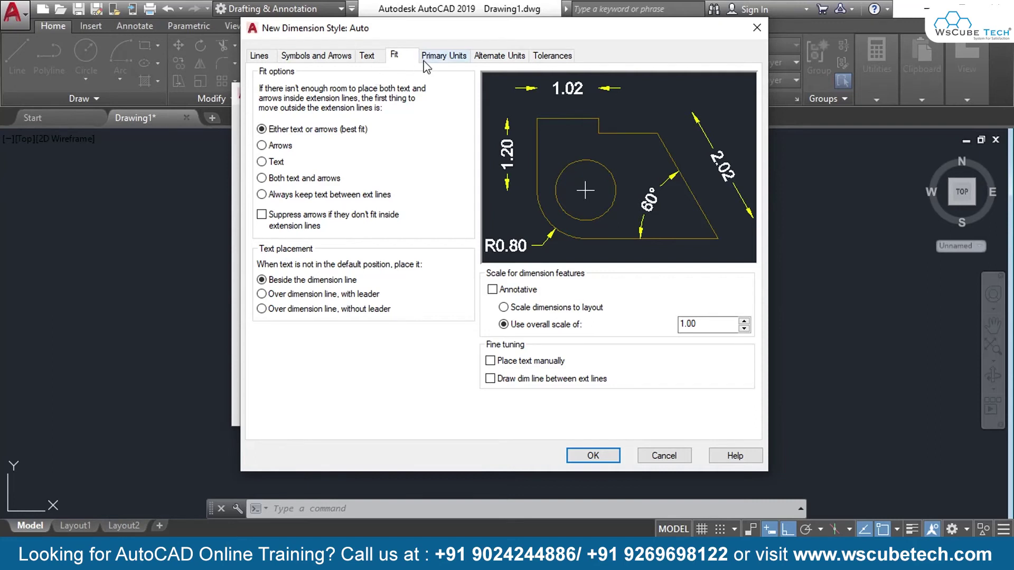
pyautogui.click(446, 60)
pyautogui.click(520, 56)
pyautogui.click(546, 59)
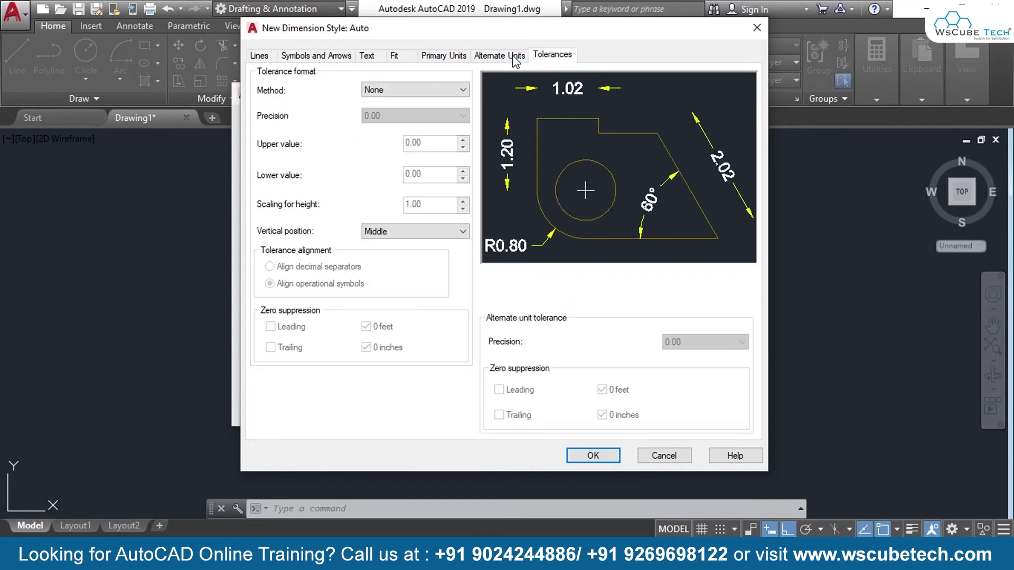
# Step: Turn off suppression of extension lines 1 and 2 in the Auto style
pyautogui.click(262, 56)
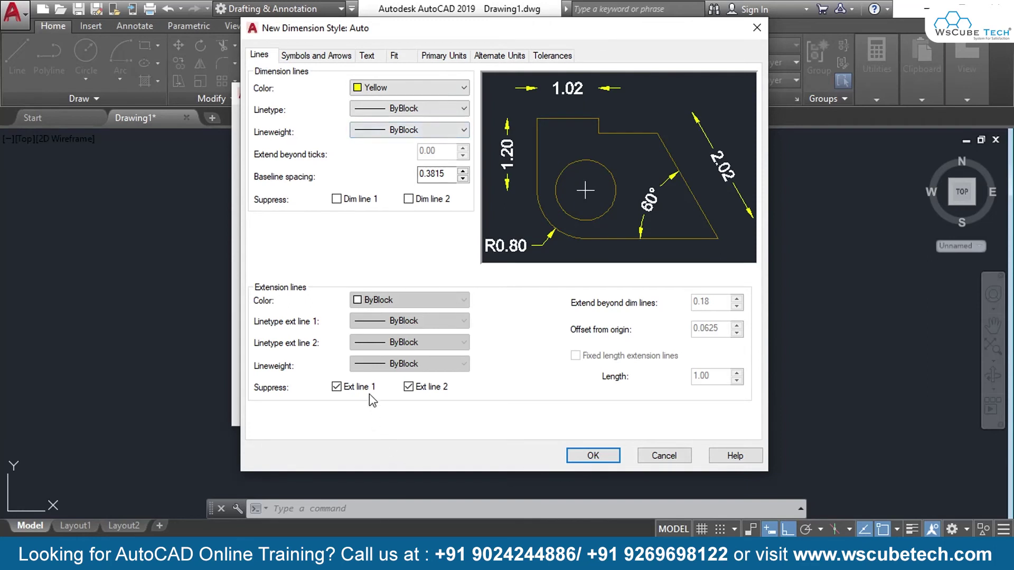
pyautogui.click(337, 387)
pyautogui.click(409, 387)
# Step: Try suppressing dimension lines 1 and 2 in the Auto style
pyautogui.click(336, 199)
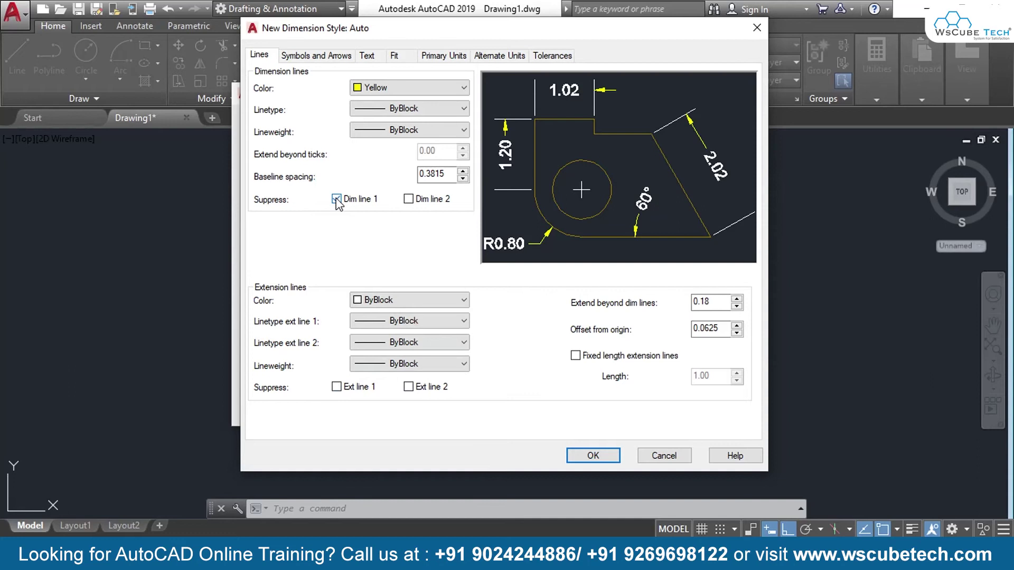
pyautogui.click(409, 199)
pyautogui.click(409, 199)
pyautogui.click(337, 199)
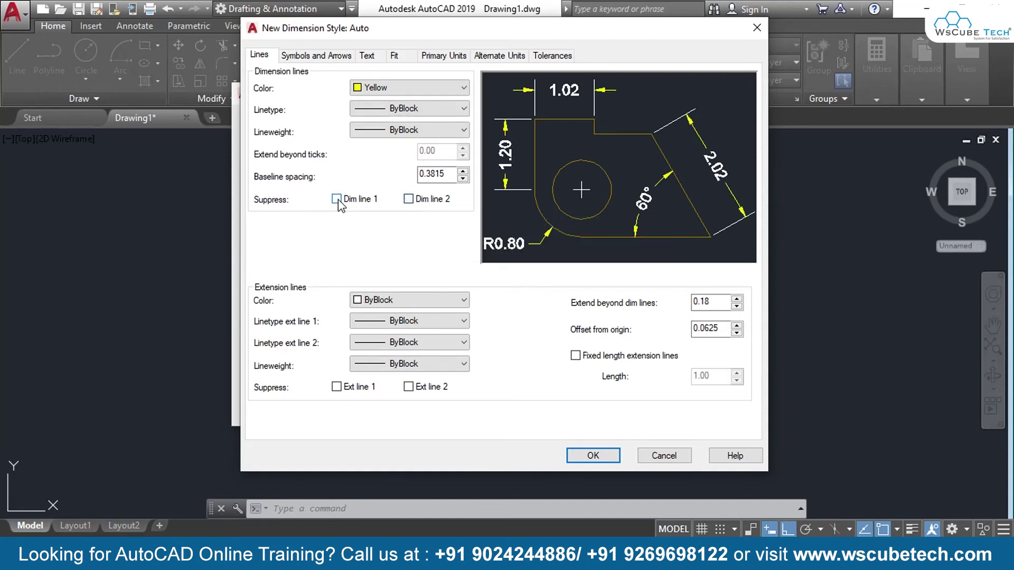
# Step: Set the first and second arrowheads of the Auto style to Dot small
pyautogui.click(302, 58)
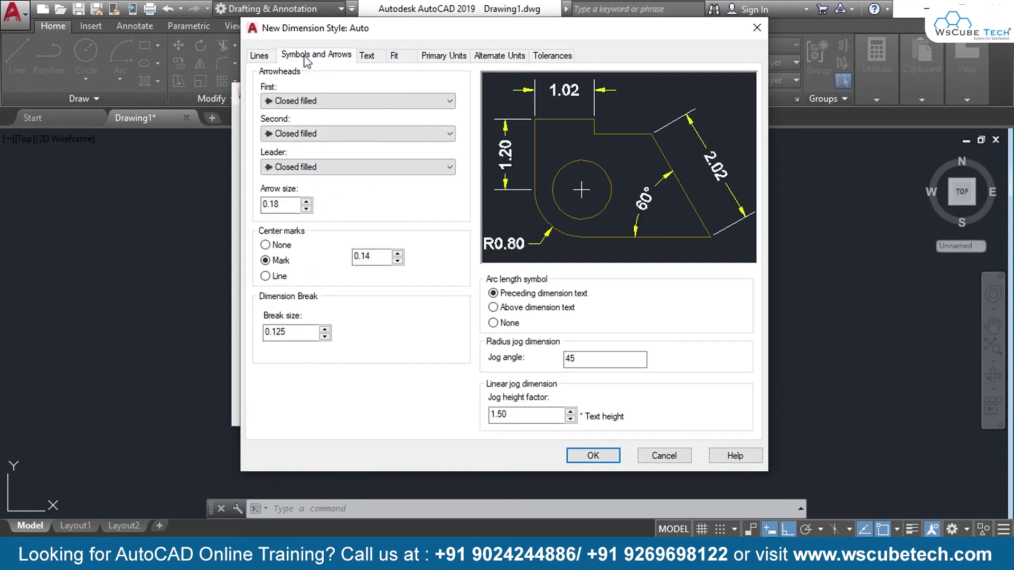
pyautogui.click(429, 139)
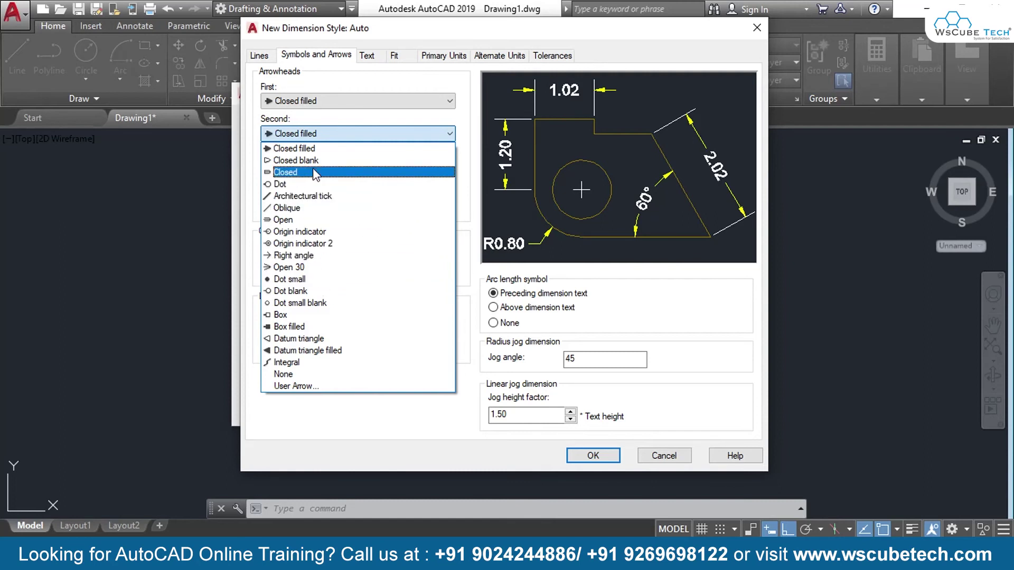
pyautogui.click(366, 105)
pyautogui.click(364, 103)
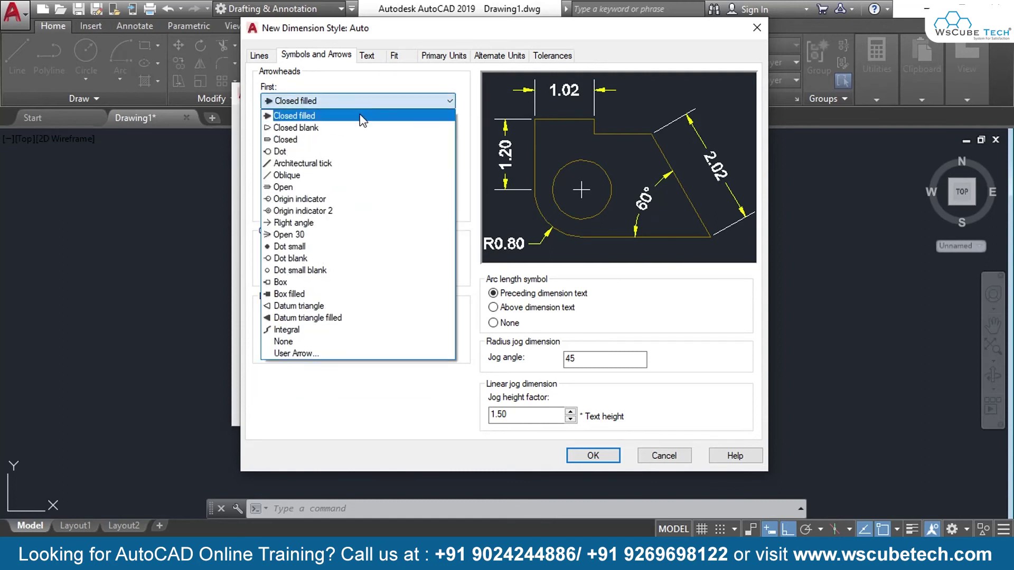
pyautogui.click(302, 246)
pyautogui.click(323, 135)
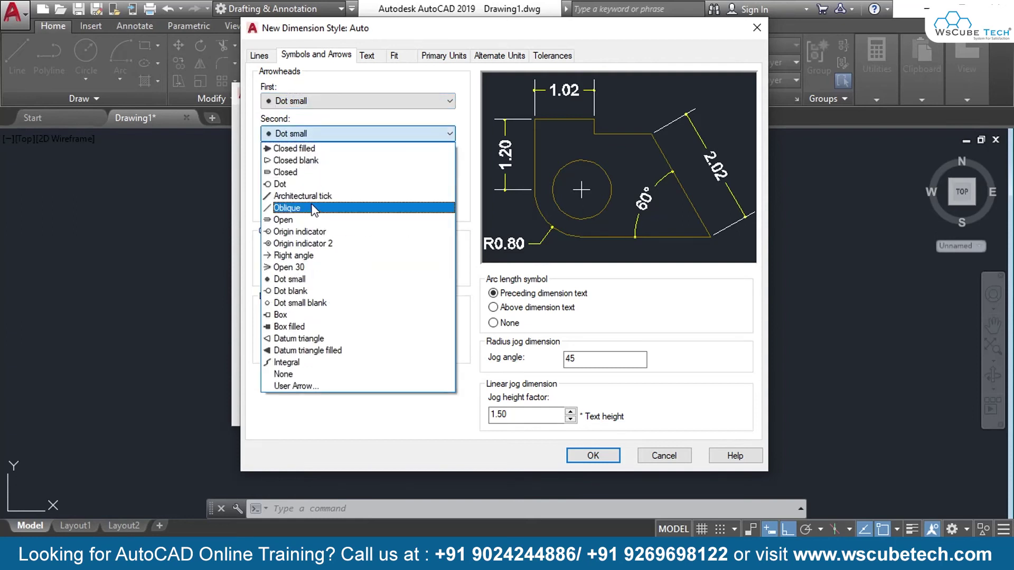
pyautogui.click(321, 281)
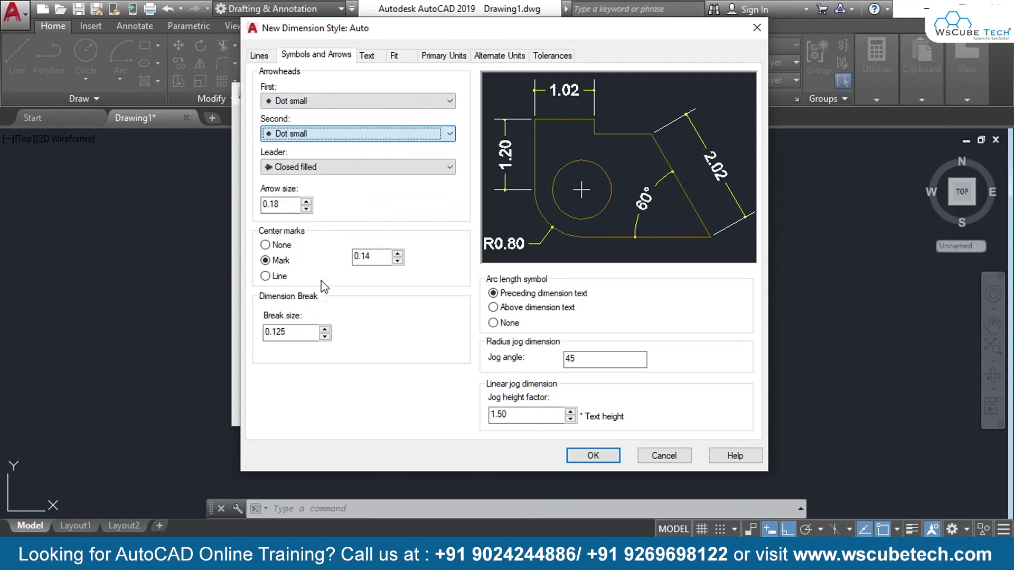
# Step: Set the first, second and leader arrowheads of the Auto style to Box filled
pyautogui.click(356, 102)
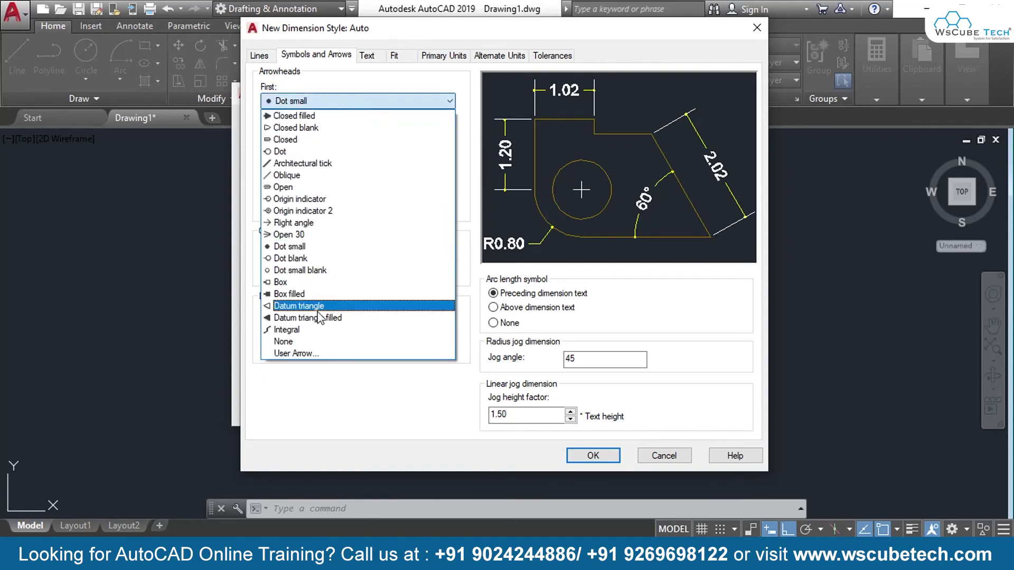
pyautogui.click(311, 293)
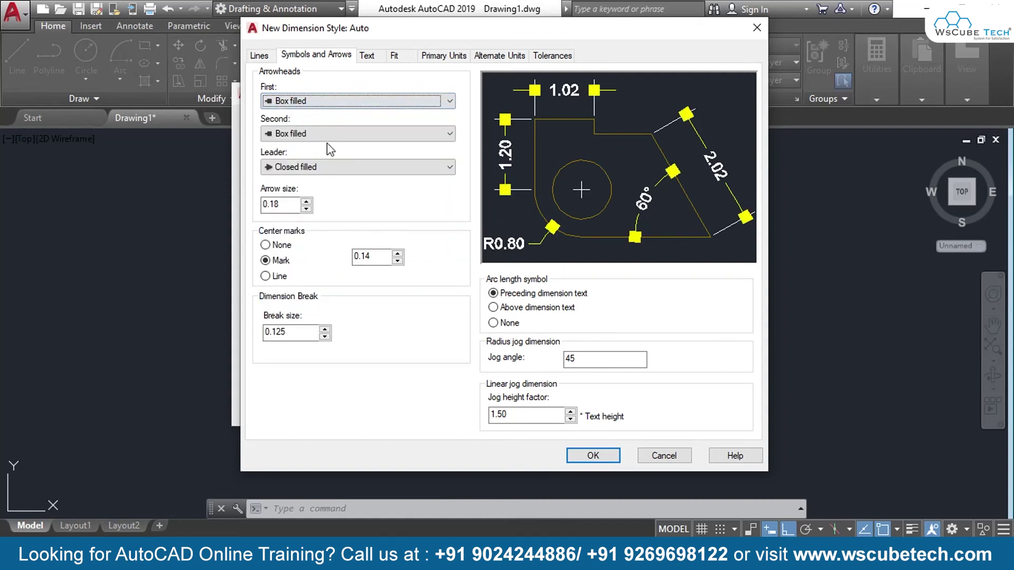
pyautogui.click(338, 134)
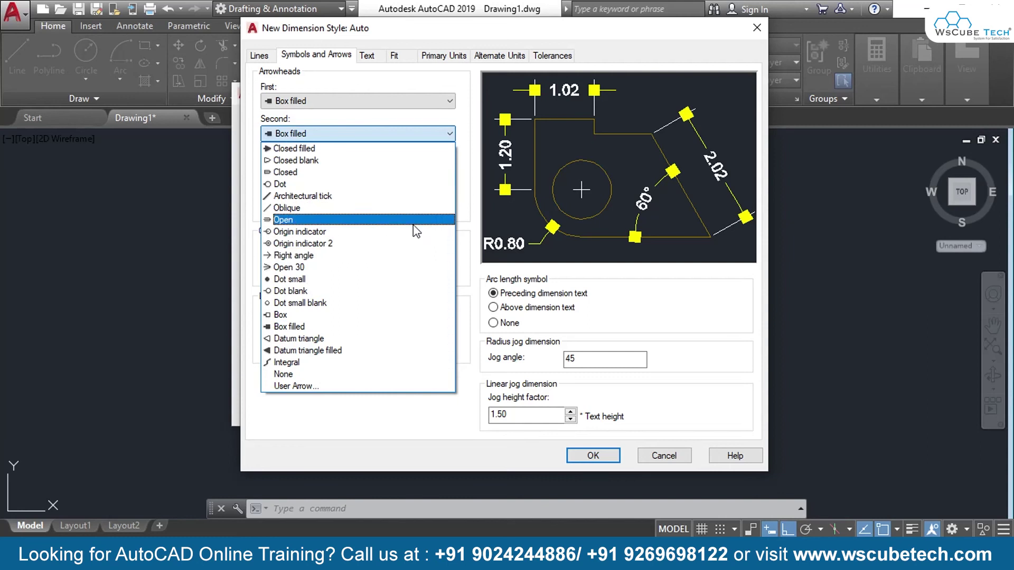
pyautogui.click(467, 312)
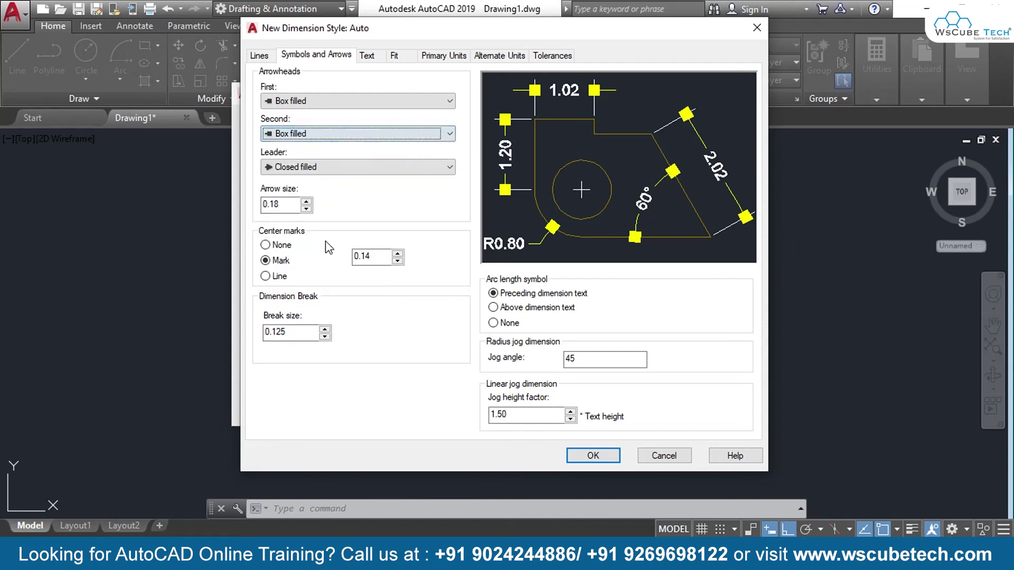
pyautogui.click(346, 168)
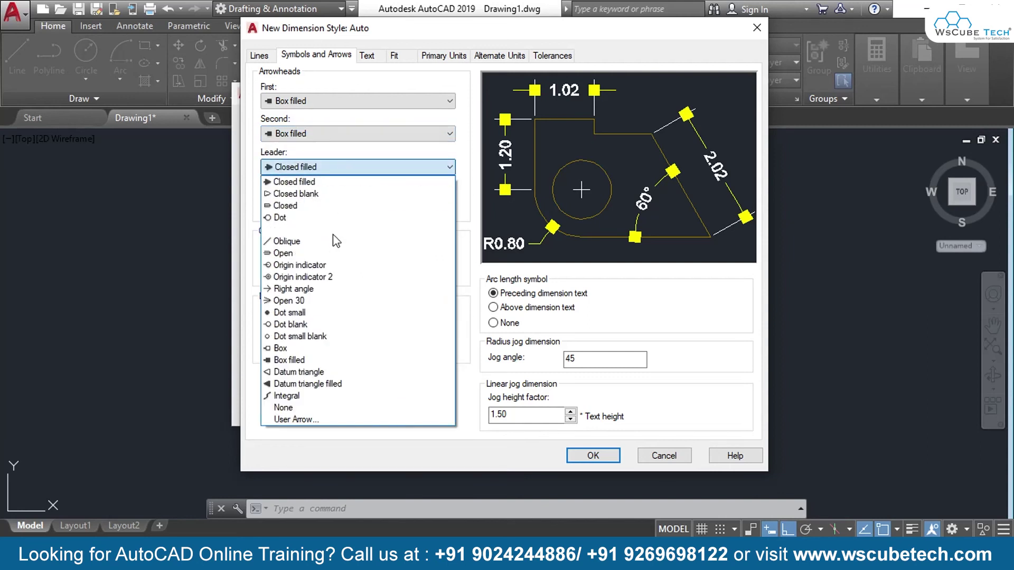
pyautogui.click(331, 361)
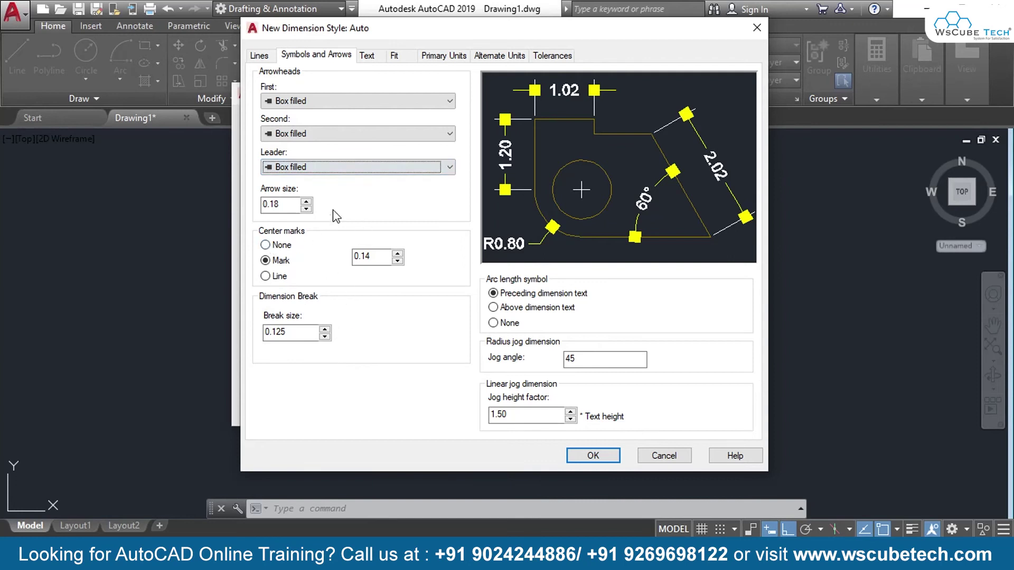
# Step: Set the arrow size to 0.23 and save the settings of the Auto style
pyautogui.click(306, 209)
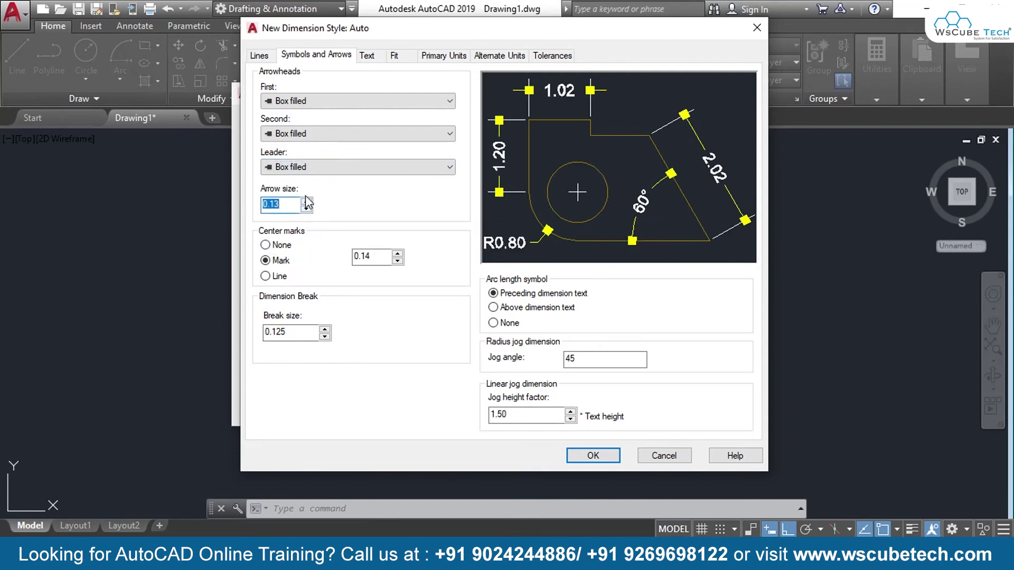
pyautogui.click(305, 201)
pyautogui.click(306, 201)
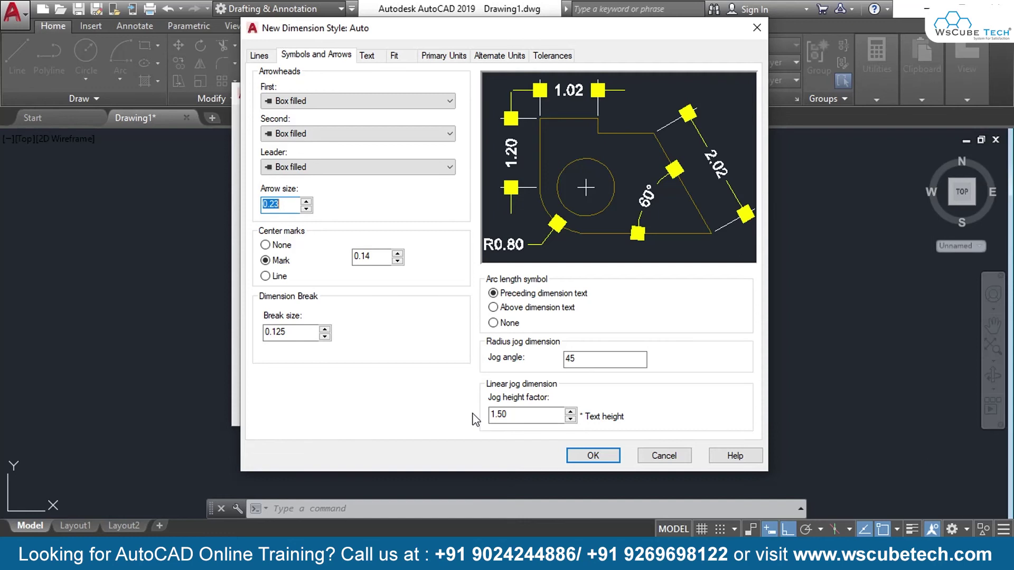
pyautogui.click(593, 455)
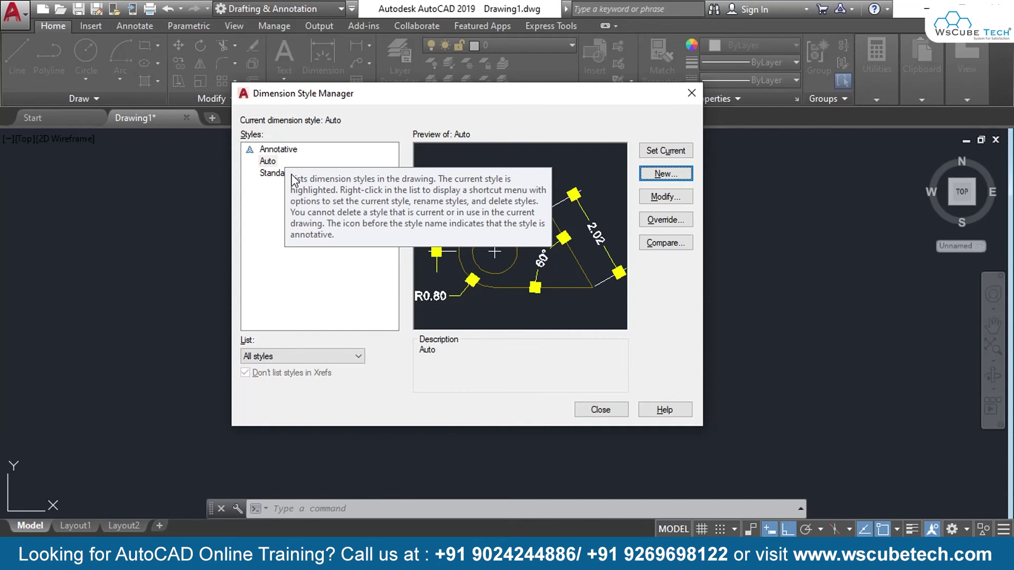
# Step: Preview the Standard dimension style in the Dimension Style Manager
pyautogui.click(275, 173)
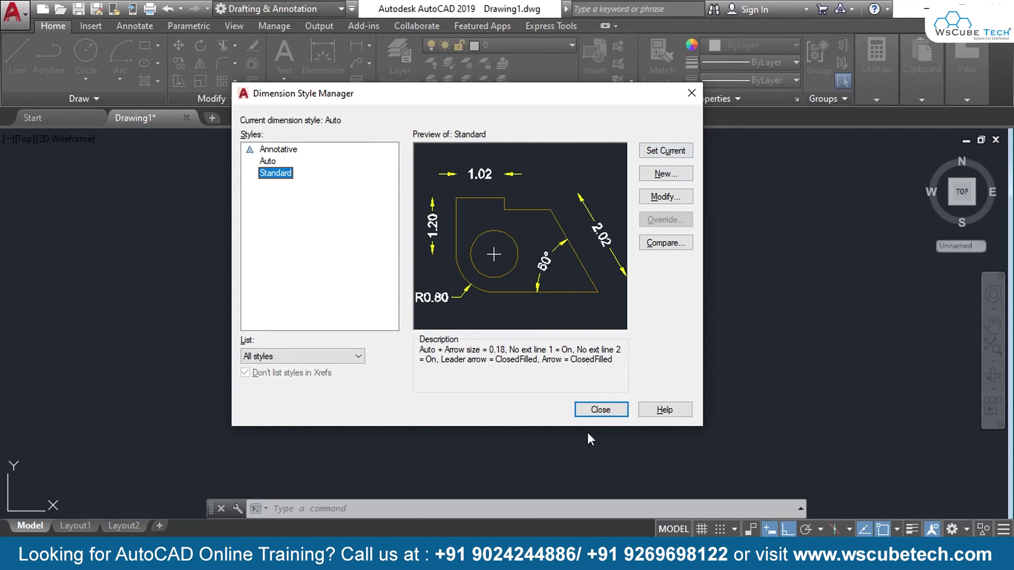
# Step: Set Standard as the current dimension style and review its description
pyautogui.click(276, 173)
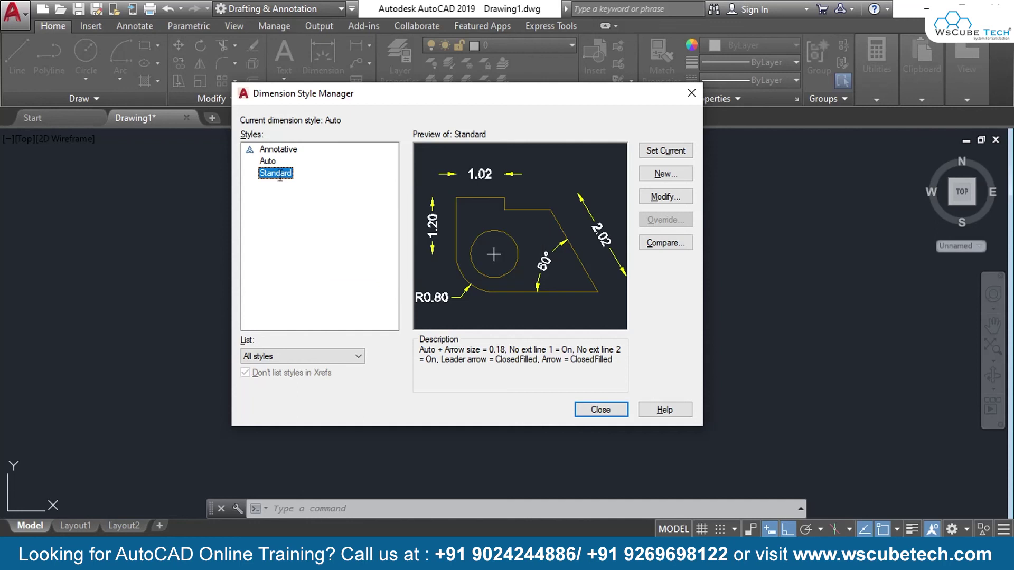
pyautogui.click(666, 152)
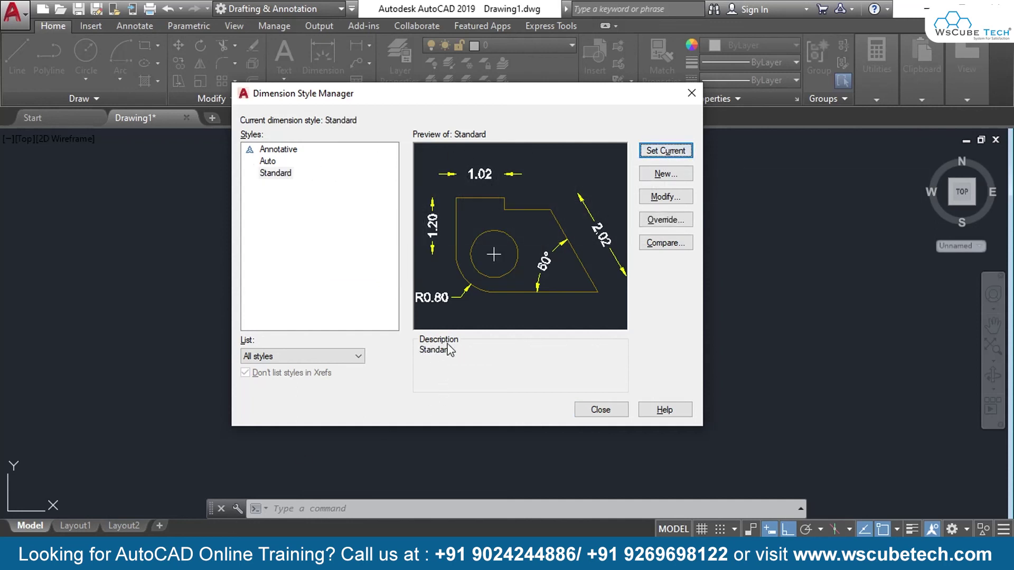
pyautogui.click(276, 174)
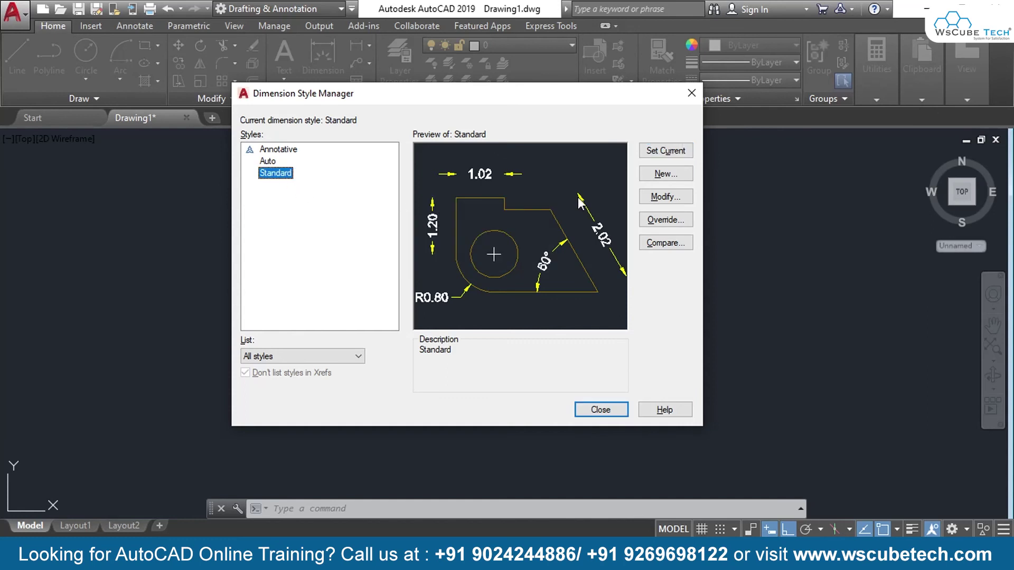
pyautogui.click(666, 151)
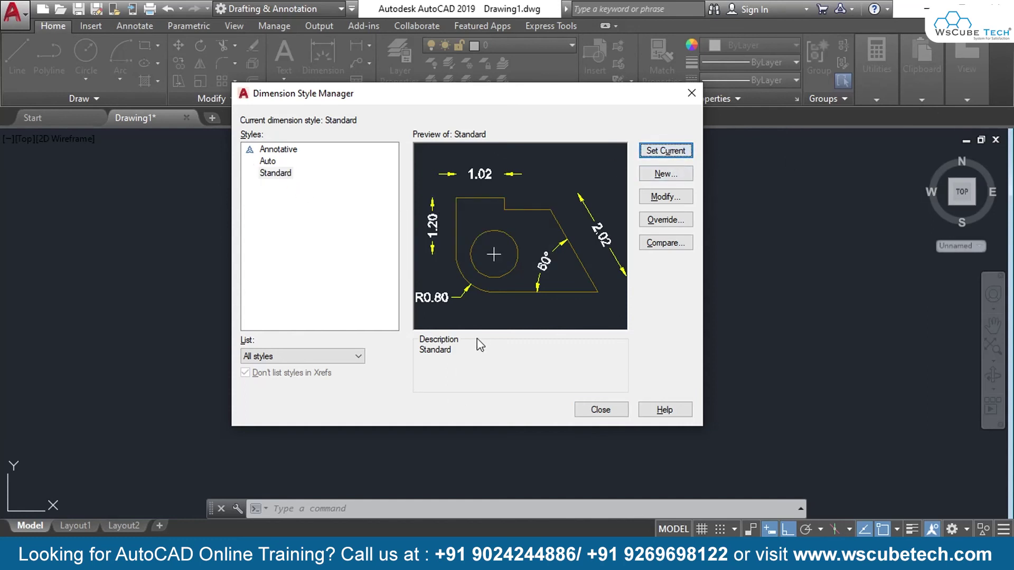
pyautogui.moveTo(469, 347); pyautogui.dragTo(401, 354)
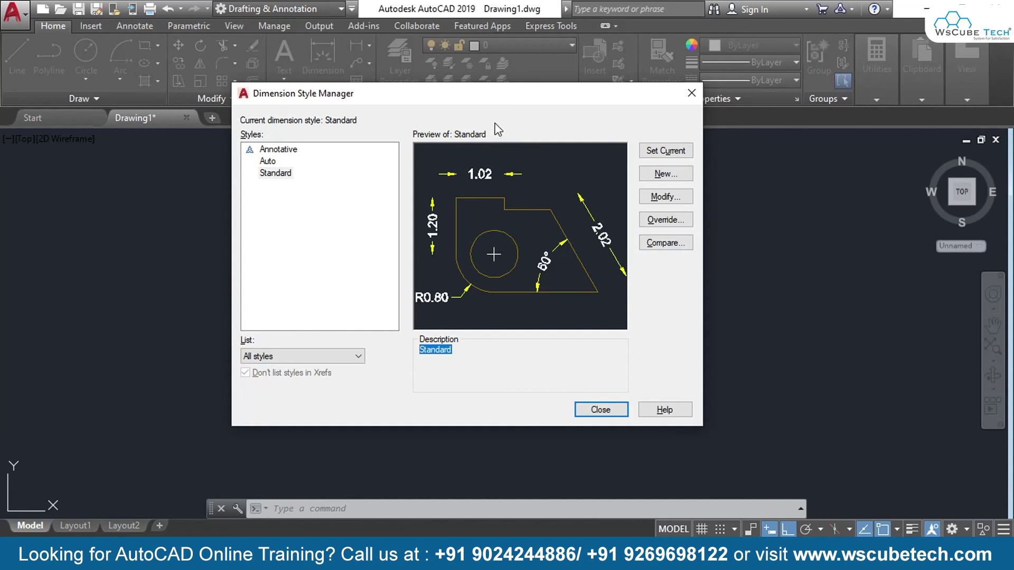
pyautogui.click(346, 283)
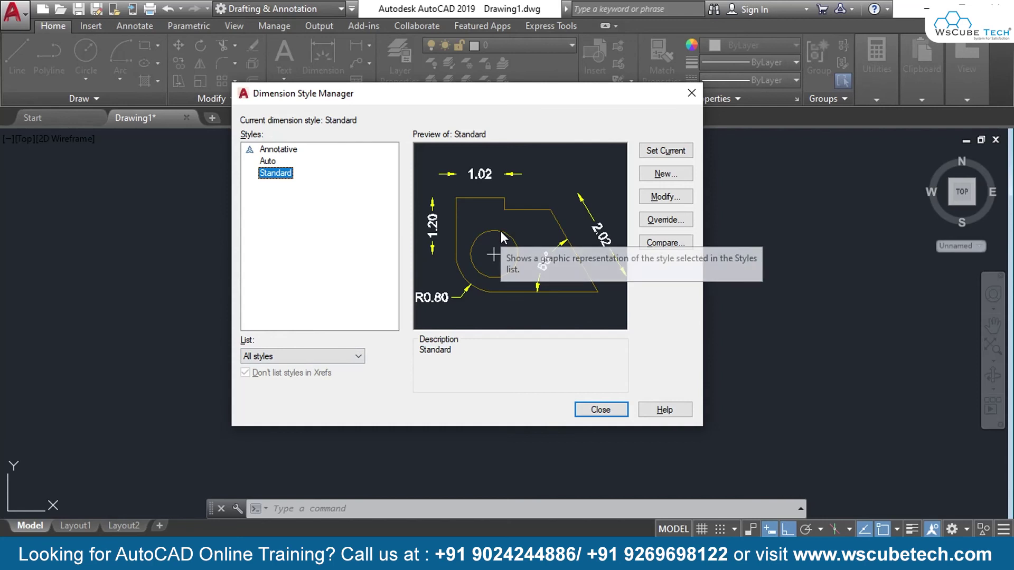
# Step: Review the description of the Auto style, make Auto the current dimension style and close the Dimension Style Manager
pyautogui.click(274, 162)
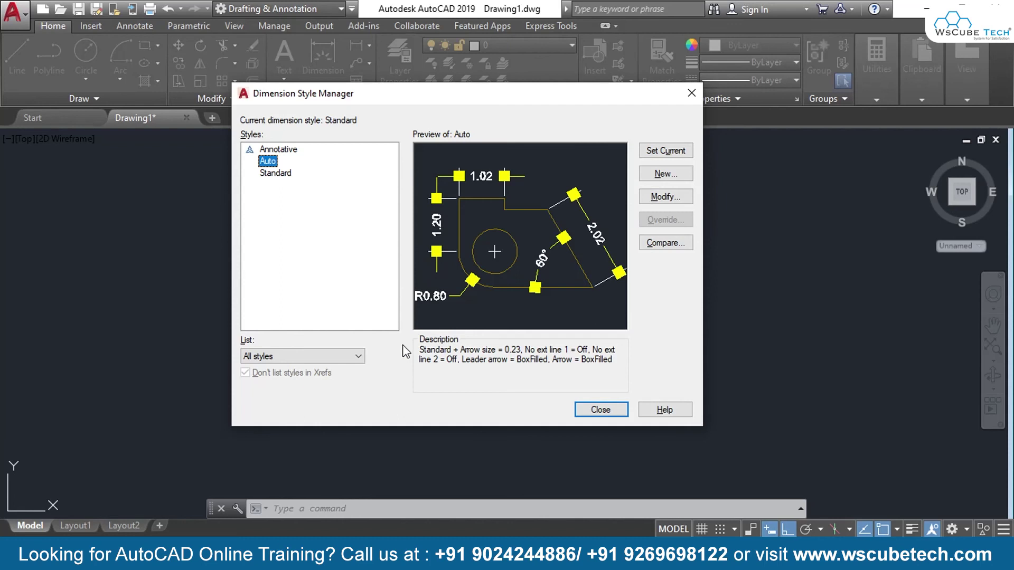
pyautogui.moveTo(421, 353); pyautogui.dragTo(613, 367)
pyautogui.click(522, 380)
pyautogui.moveTo(471, 359); pyautogui.dragTo(613, 361)
pyautogui.click(594, 373)
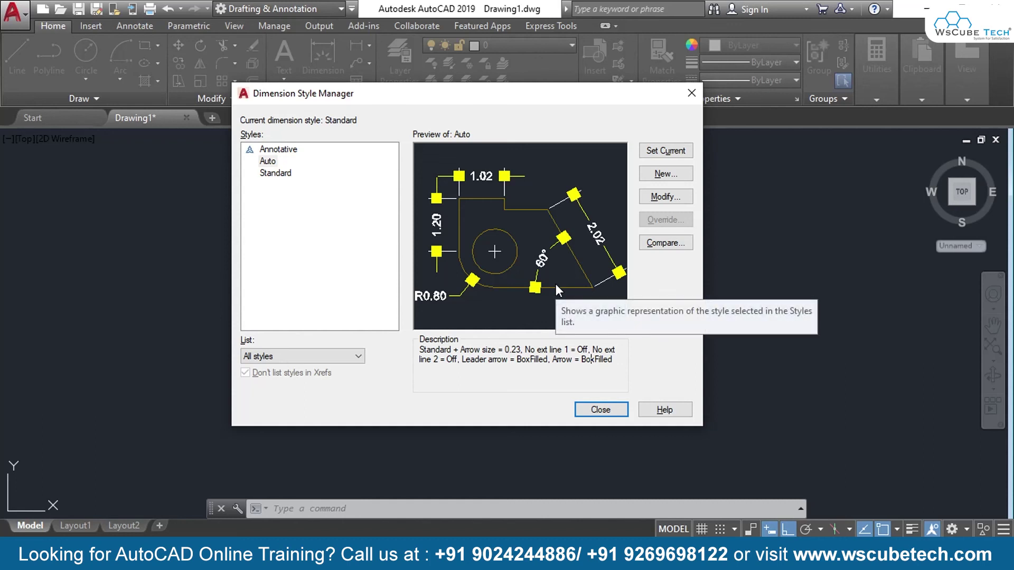
pyautogui.click(663, 150)
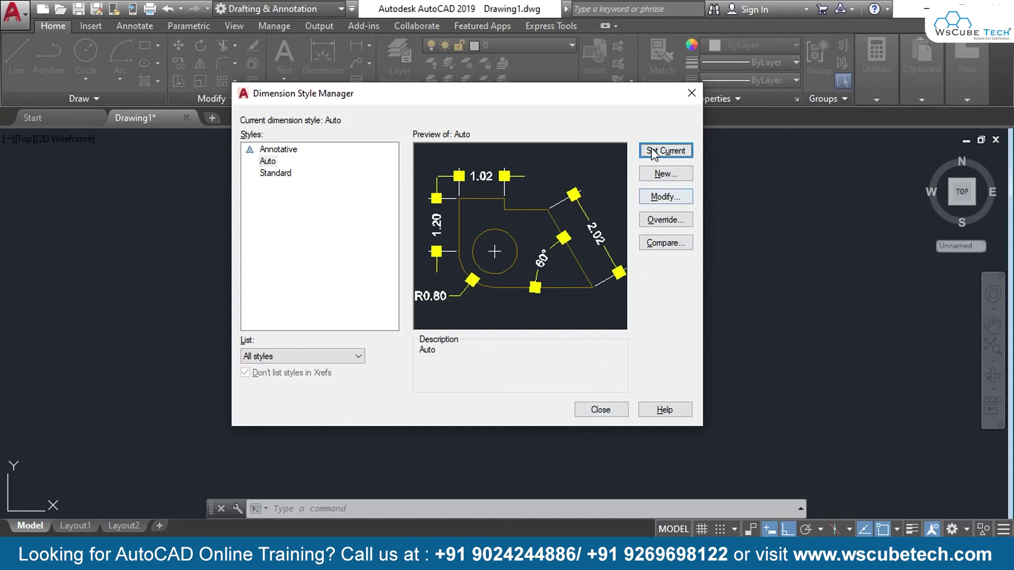
pyautogui.click(583, 409)
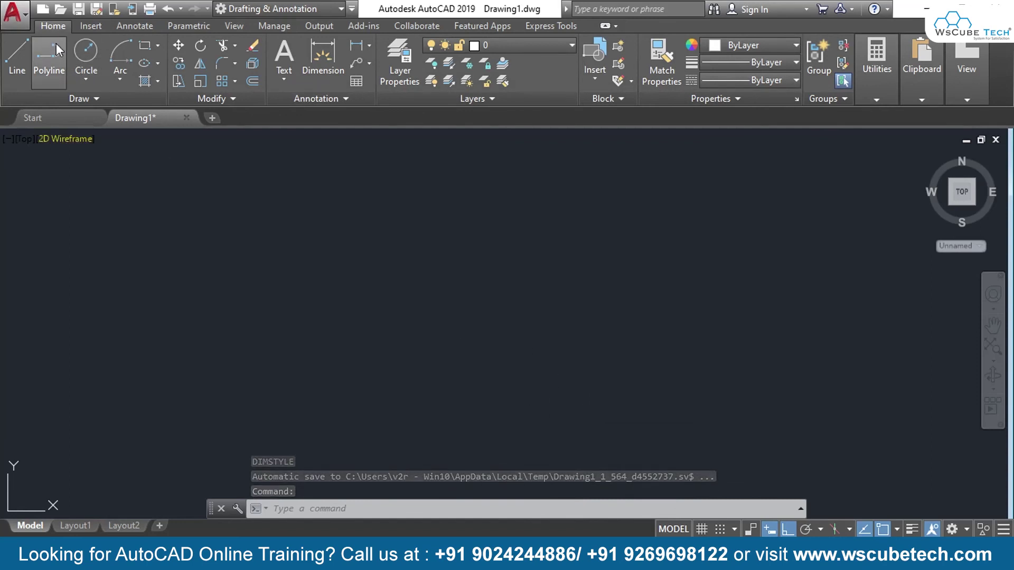
# Step: Draw a horizontal line about 8.79 units long near the middle of the drawing area
pyautogui.click(17, 53)
pyautogui.click(317, 273)
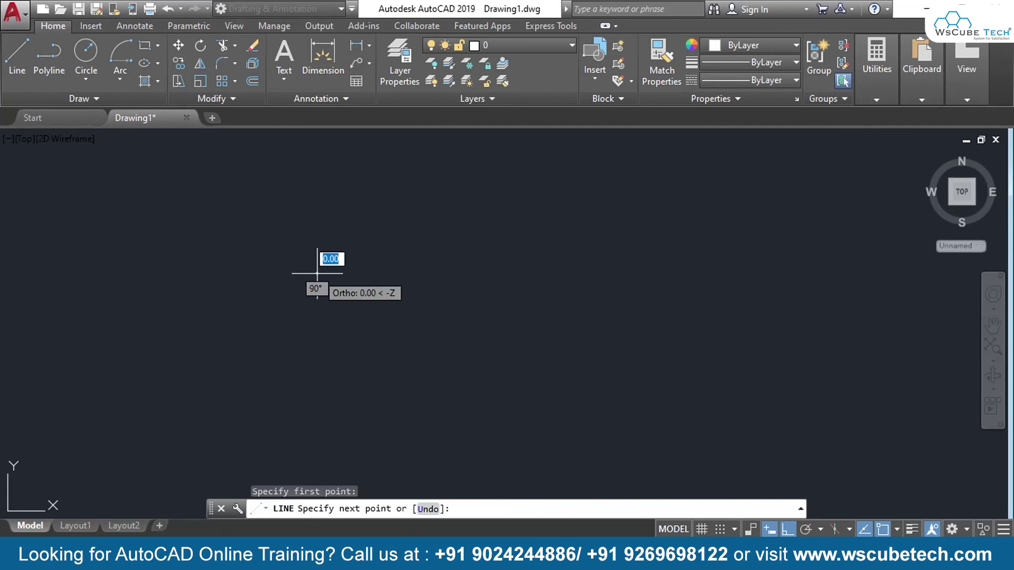
pyautogui.click(638, 273)
pyautogui.press('Escape')
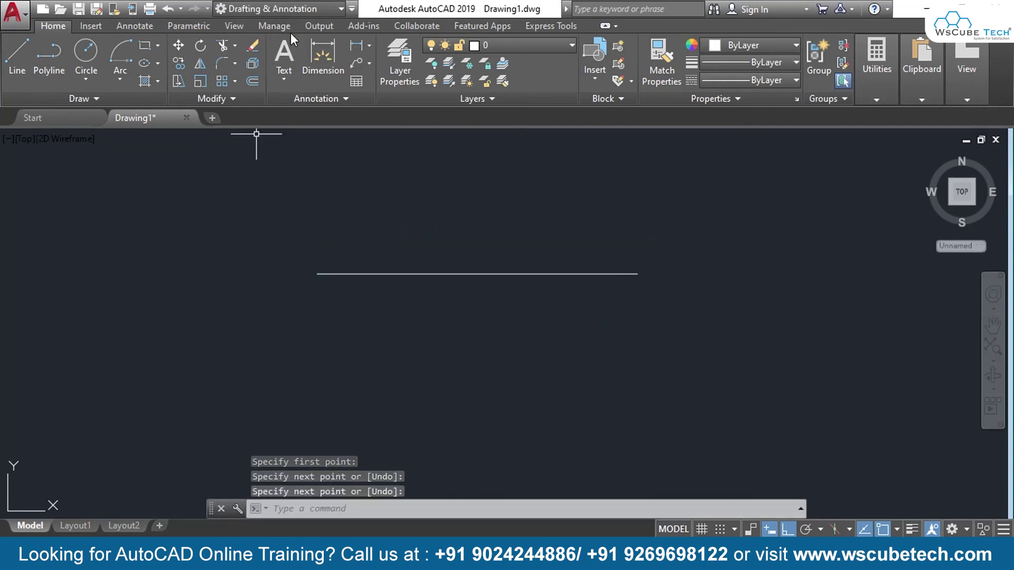
# Step: Dimension the horizontal line's full length, placing the dimension above the line
pyautogui.click(323, 53)
pyautogui.click(316, 274)
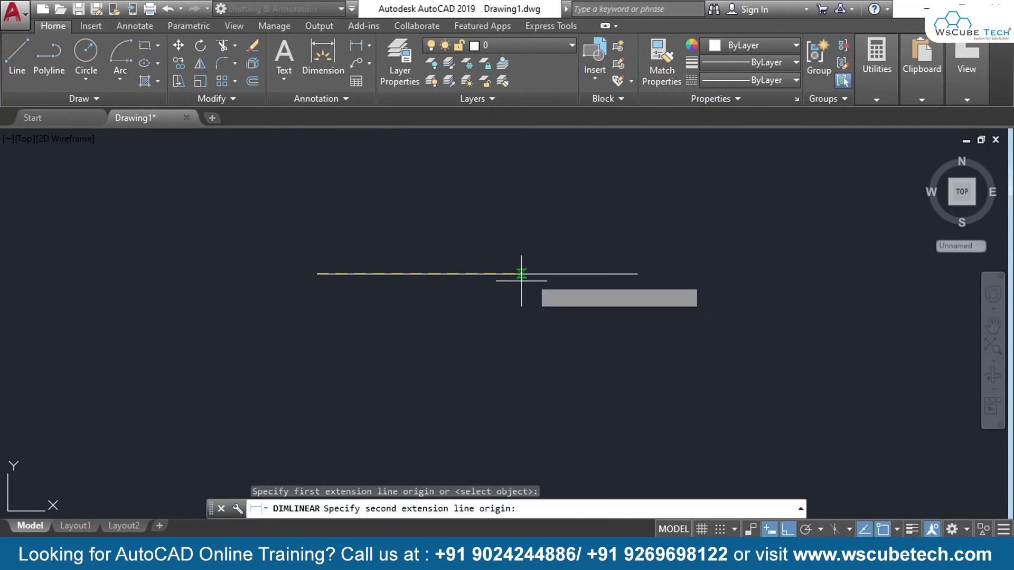
pyautogui.click(638, 273)
pyautogui.click(616, 210)
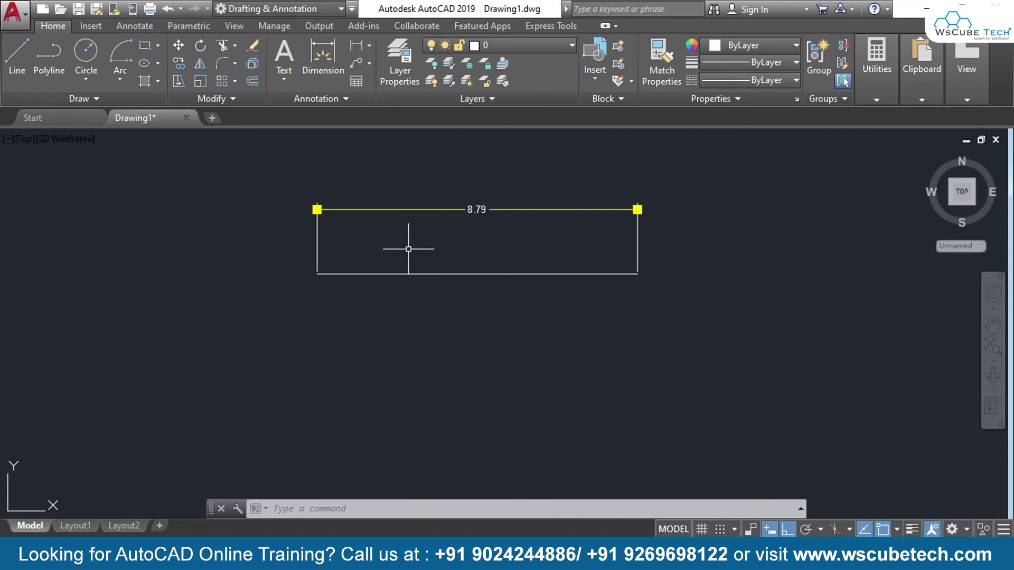
# Step: Switch to the presentation slide about creating a new dimension style
pyautogui.hotkey('alt', 'Tab')
pyautogui.hotkey('alt', 'Tab')
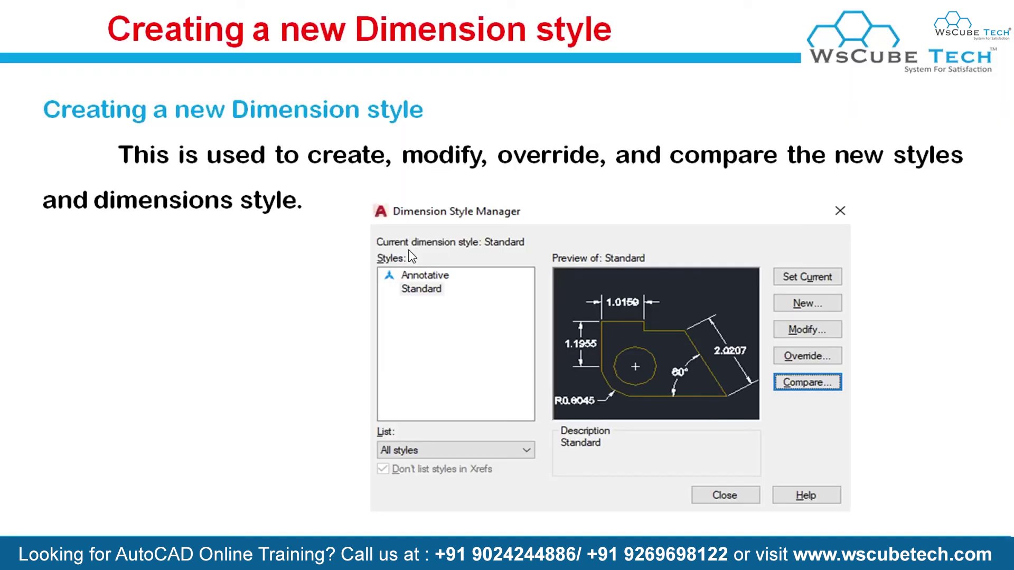